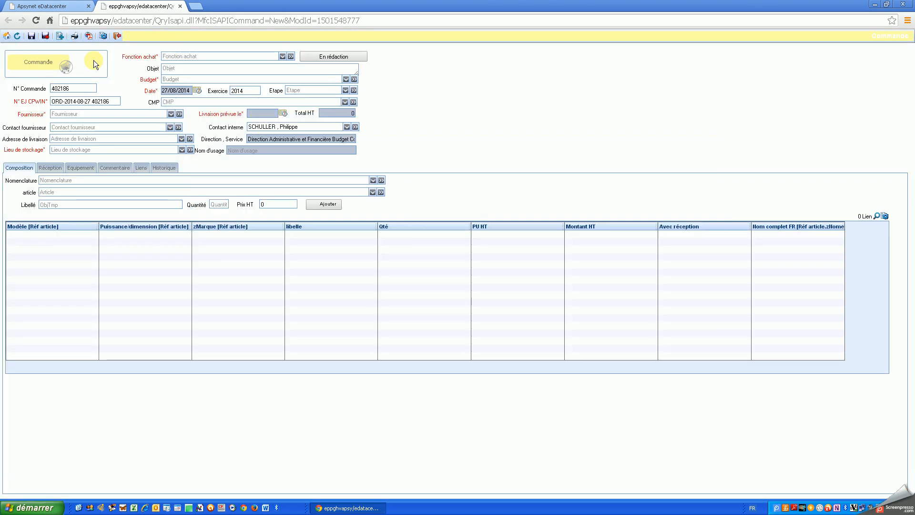
- Search the supplier contact field for 'au clown' and, finding no match, bring up its options menu
click(74, 127)
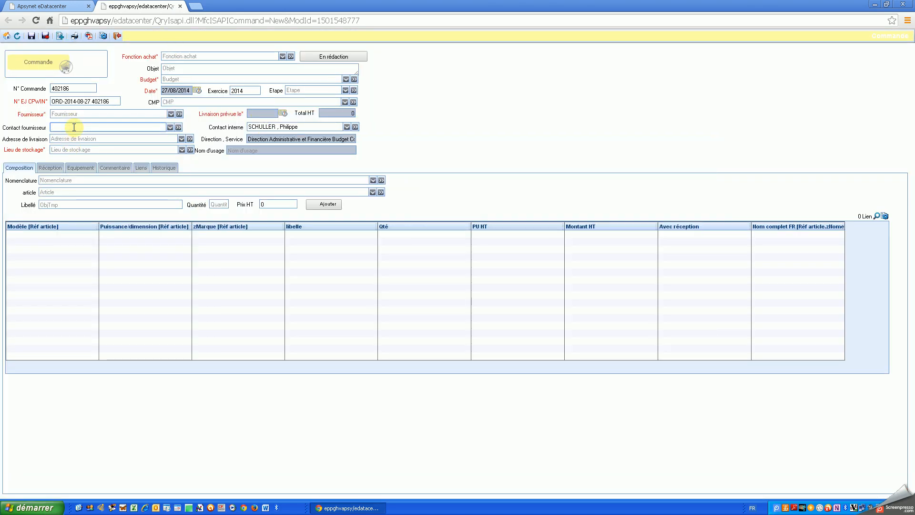
text(au clown)
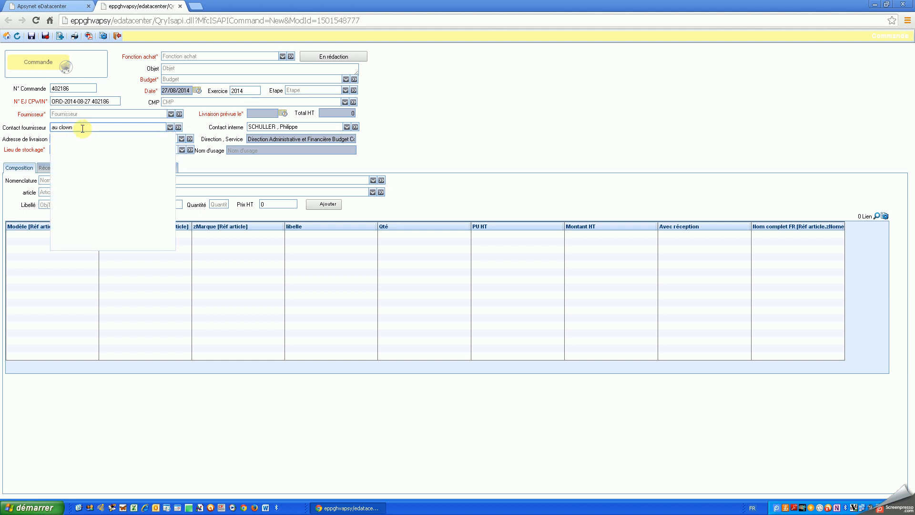
click(136, 129)
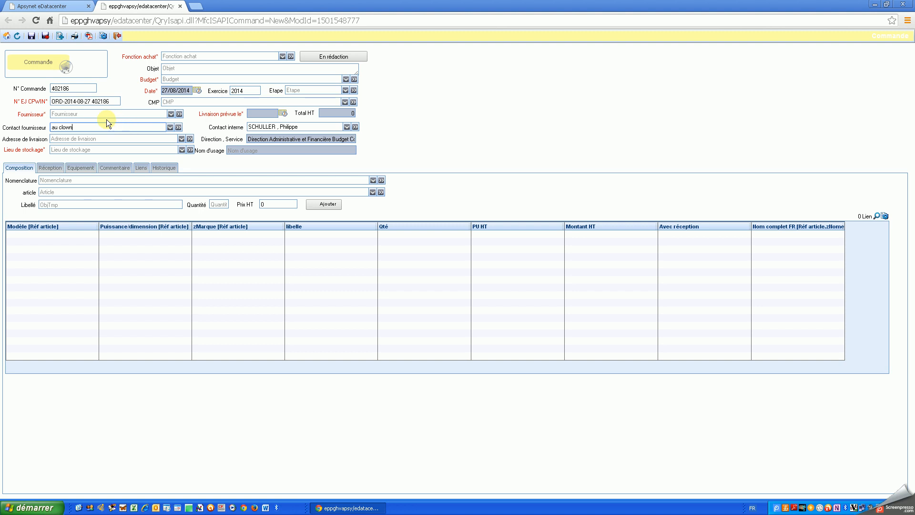
click(179, 128)
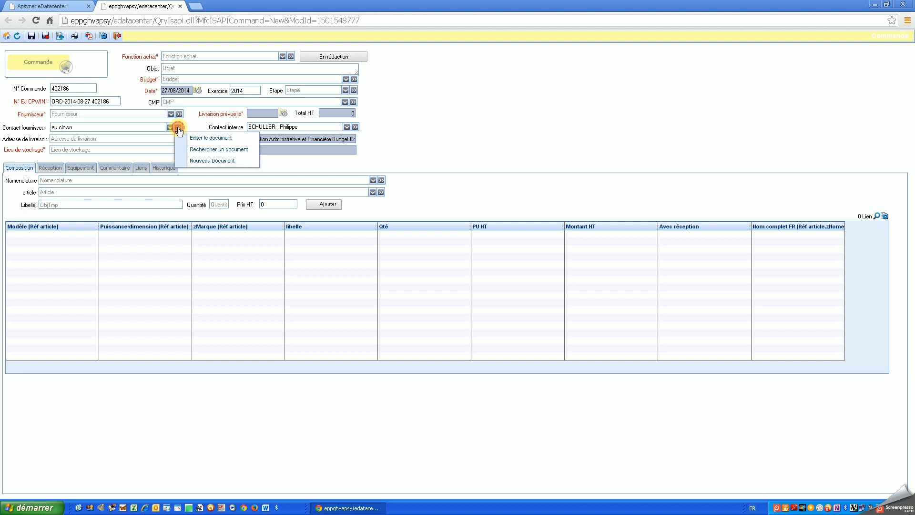
- Create a new Fournisseur directory entry named 'AU CLOWN DE MONTMARTRE'
click(204, 158)
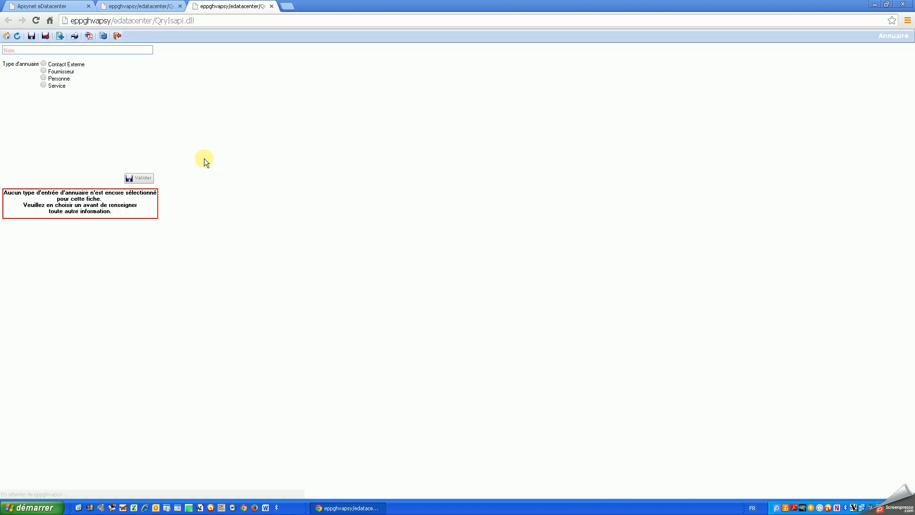
click(50, 50)
text(A)
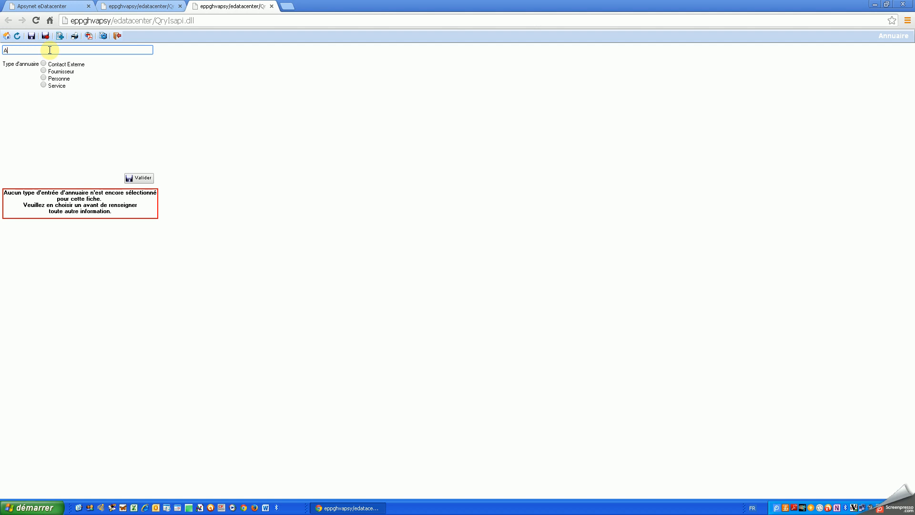
text(U CLOWN DE MONTMARTRE)
click(43, 71)
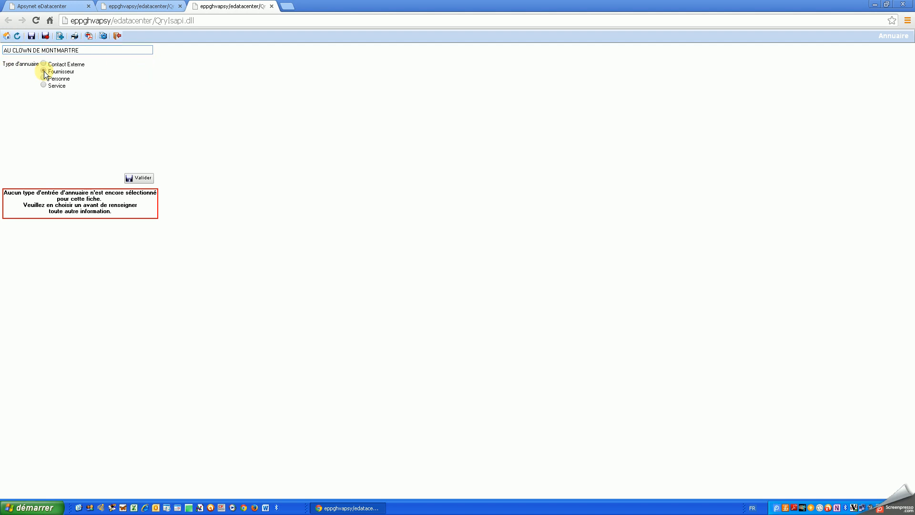
click(141, 177)
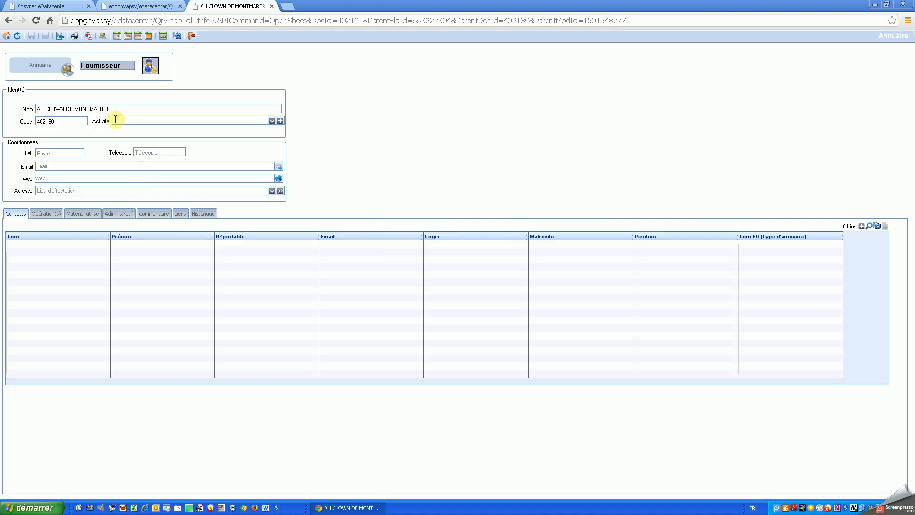
double_click(61, 121)
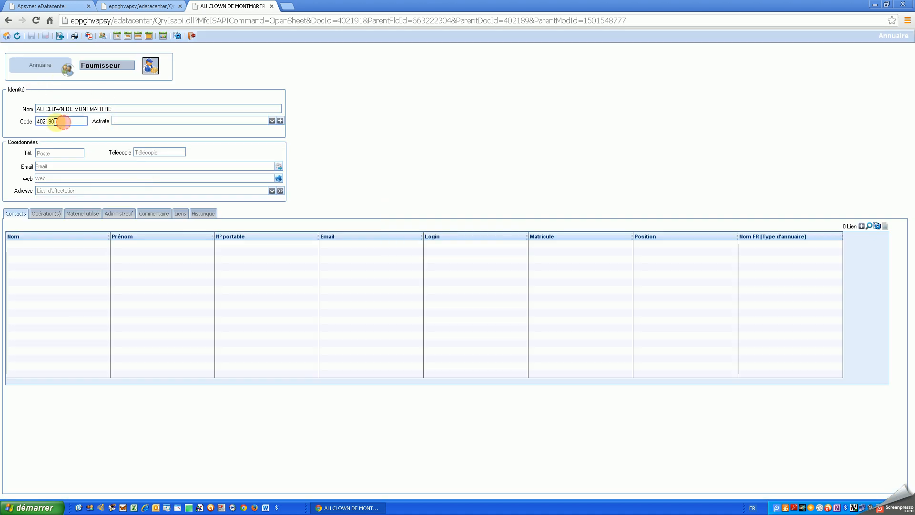
click(62, 123)
drag(62, 123, 23, 120)
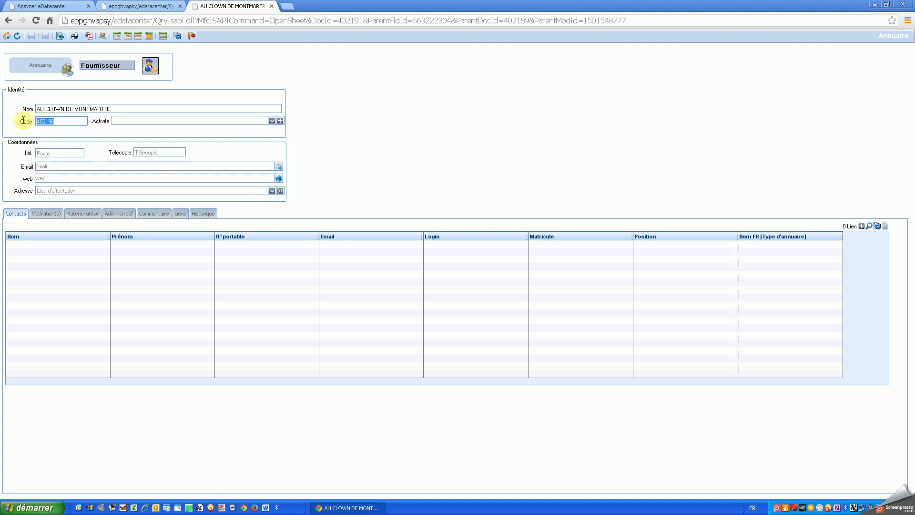
click(59, 122)
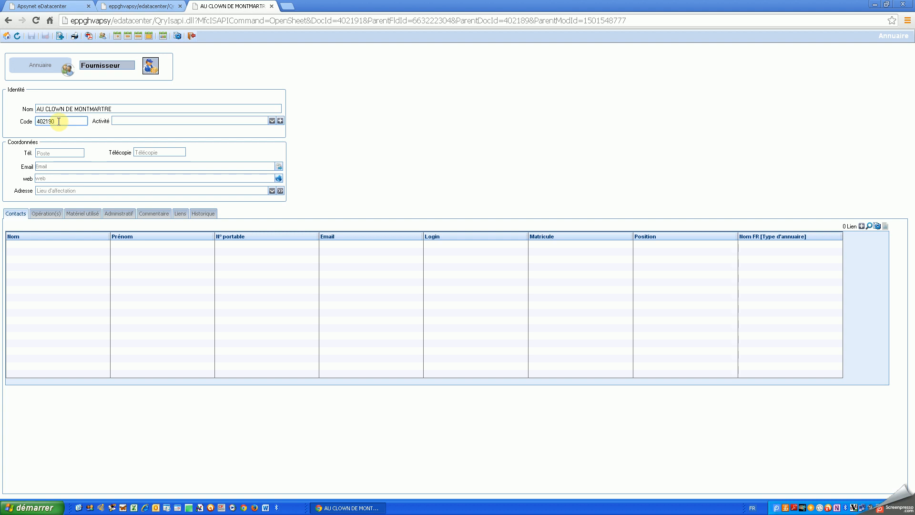
click(114, 108)
drag(114, 108, 29, 120)
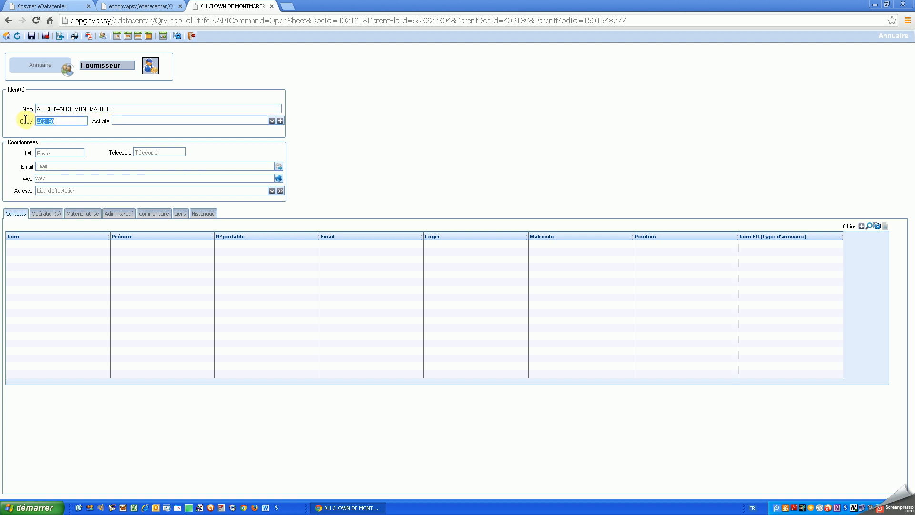
click(138, 120)
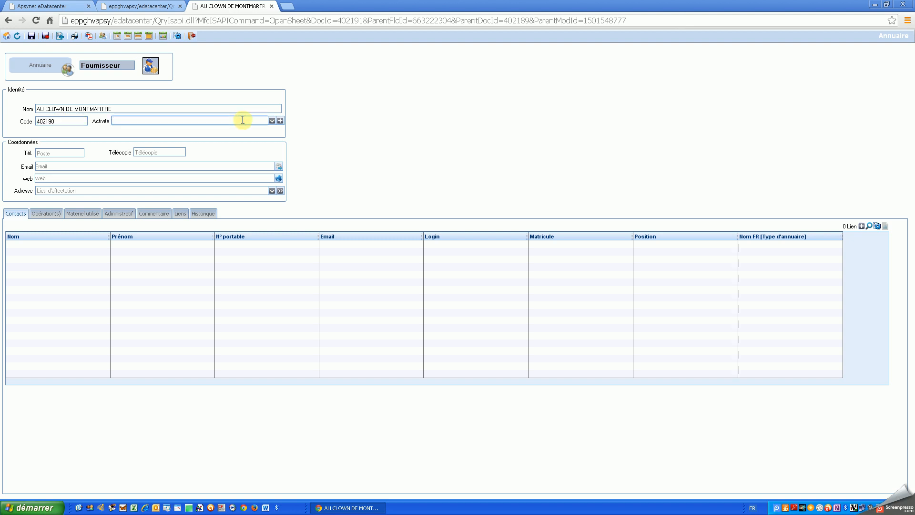
- Add 'Location de costumes, maquillage' as a new activity value for the supplier
text(fa)
key(BackSpace)
text(rce)
click(280, 121)
click(481, 262)
text(Farces et attrap)
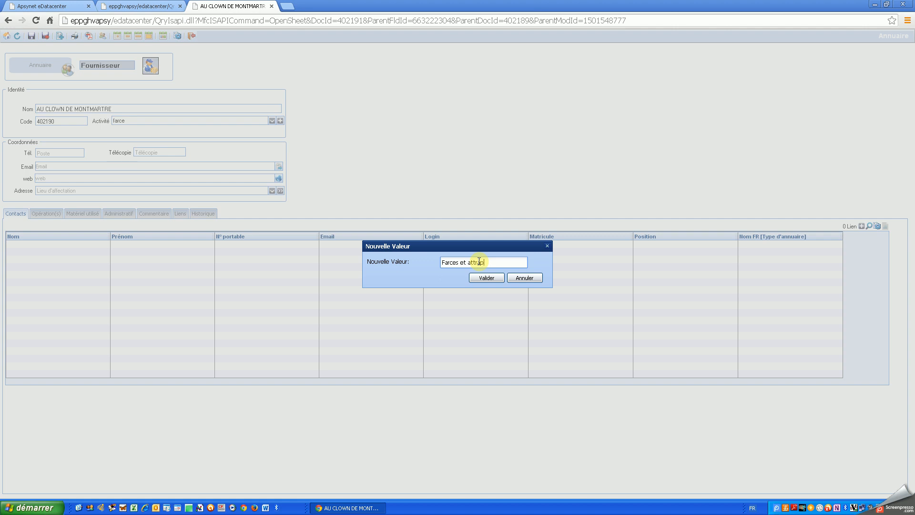
key(BackSpace)
key(BackSpace)
key(BackSpace)
key(BackSpace)
key(BackSpace)
key(BackSpace)
key(BackSpace)
key(BackSpace)
key(BackSpace)
key(BackSpace)
key(BackSpace)
key(BackSpace)
key(BackSpace)
text(Location de costumes, maquillage)
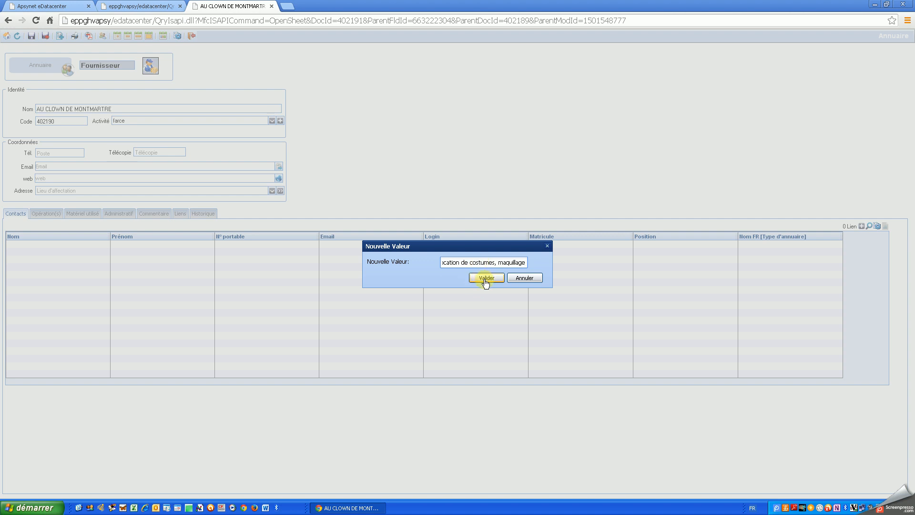
click(486, 281)
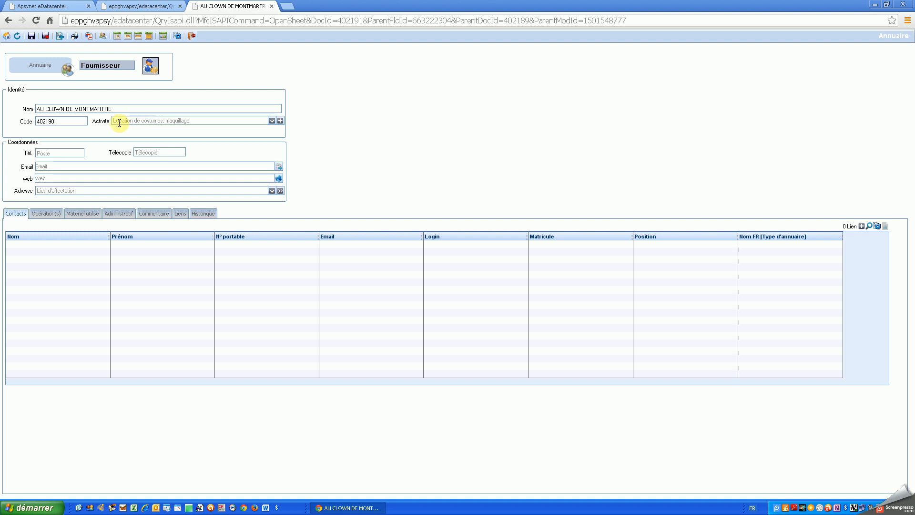
drag(201, 123, 107, 122)
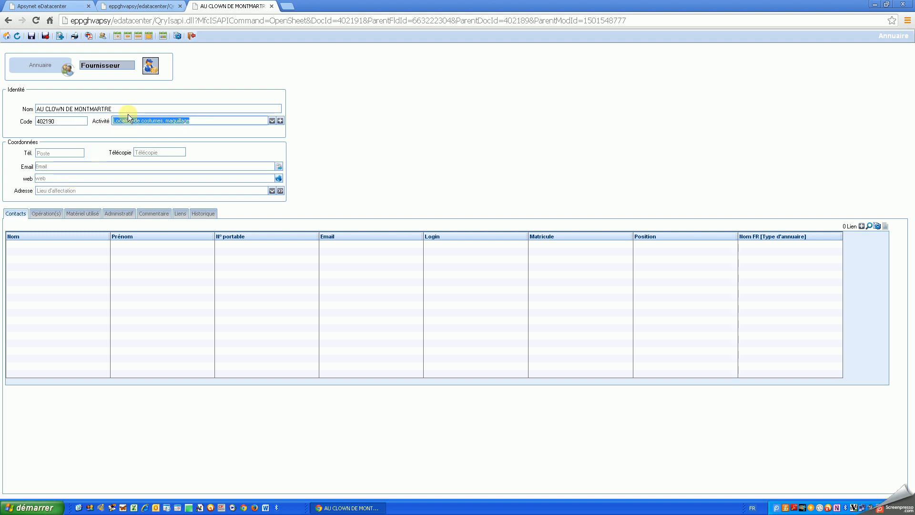
click(192, 122)
click(42, 152)
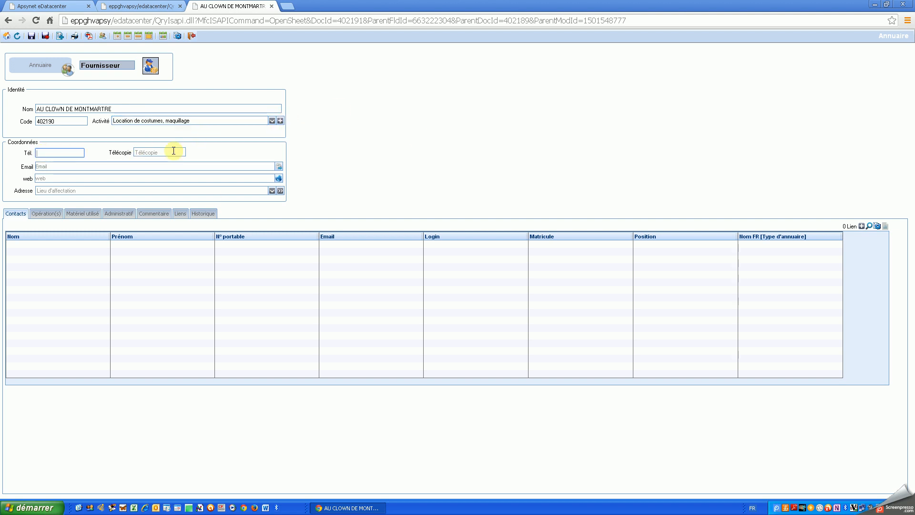
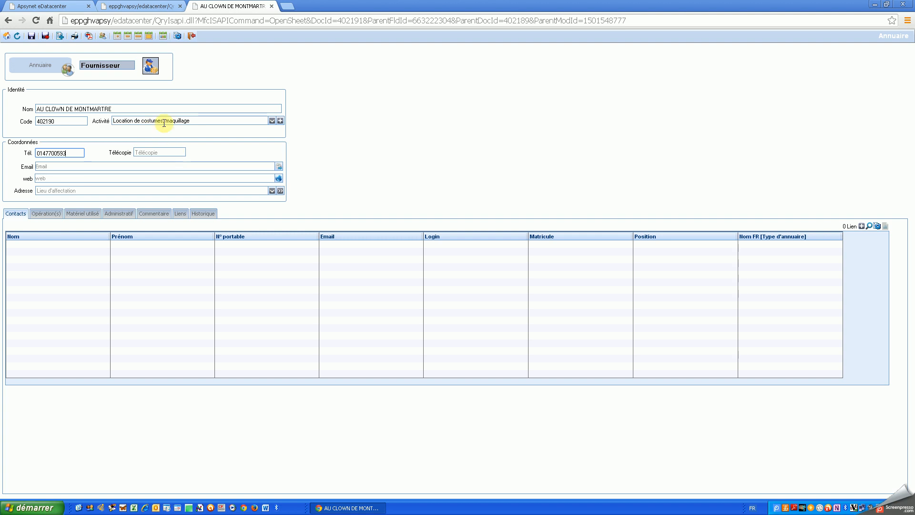
click(93, 168)
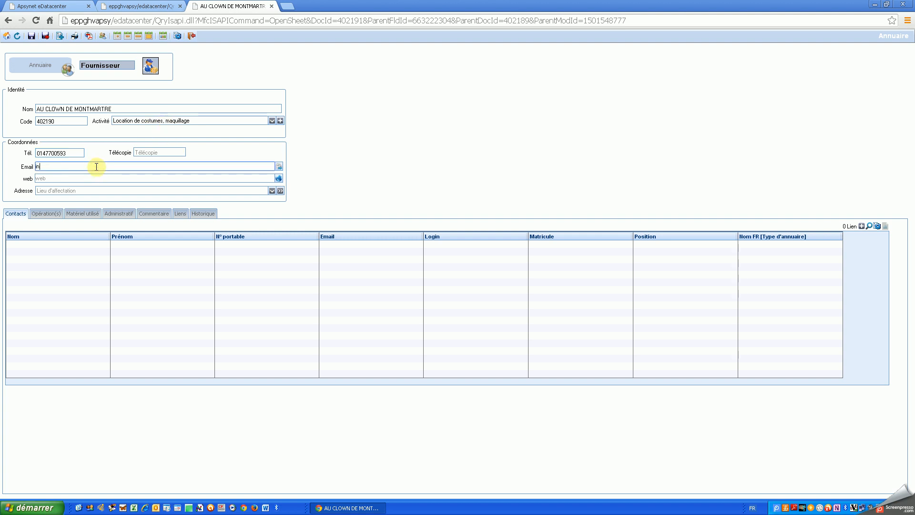
click(92, 175)
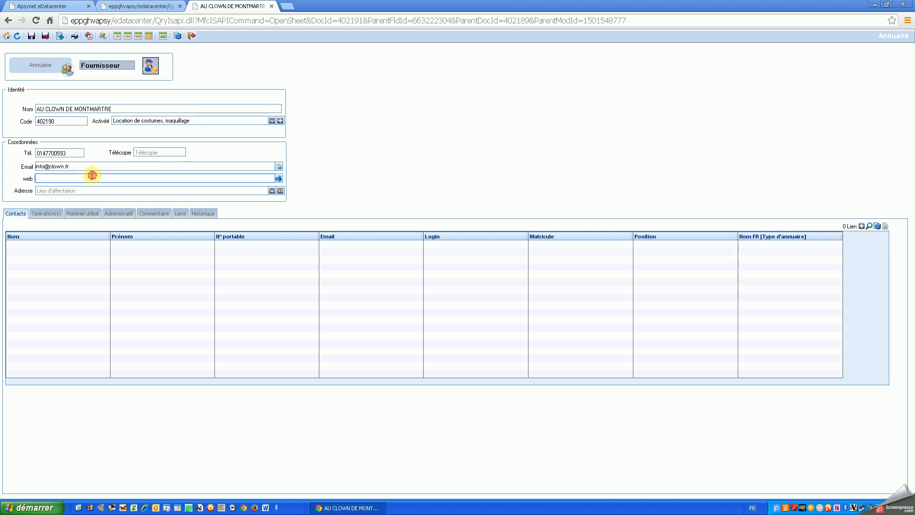
text(www.clown.fr)
- Discard the partly typed address and save the supplier record
click(76, 191)
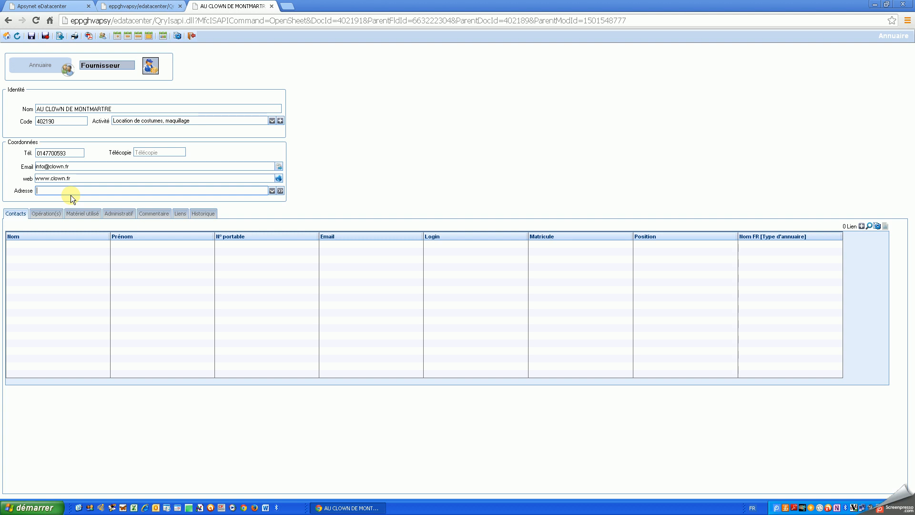
text(2 rue du fa)
click(74, 177)
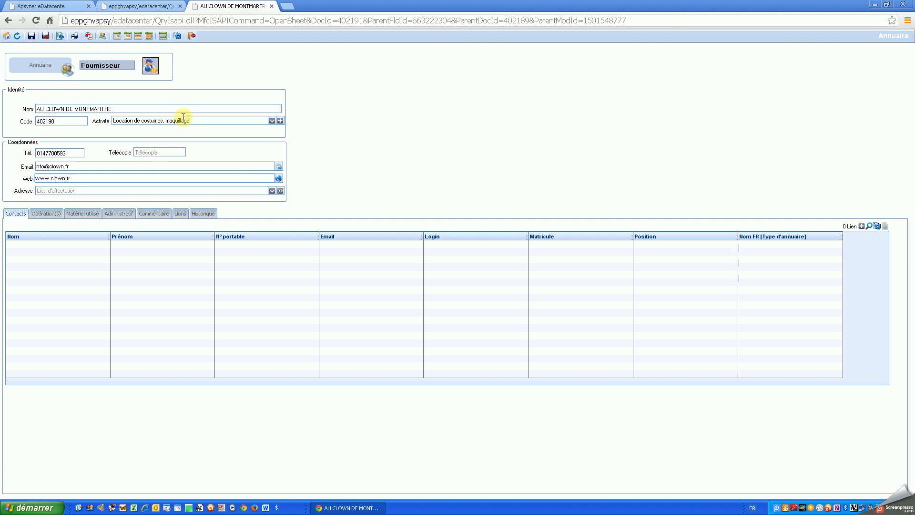
click(30, 35)
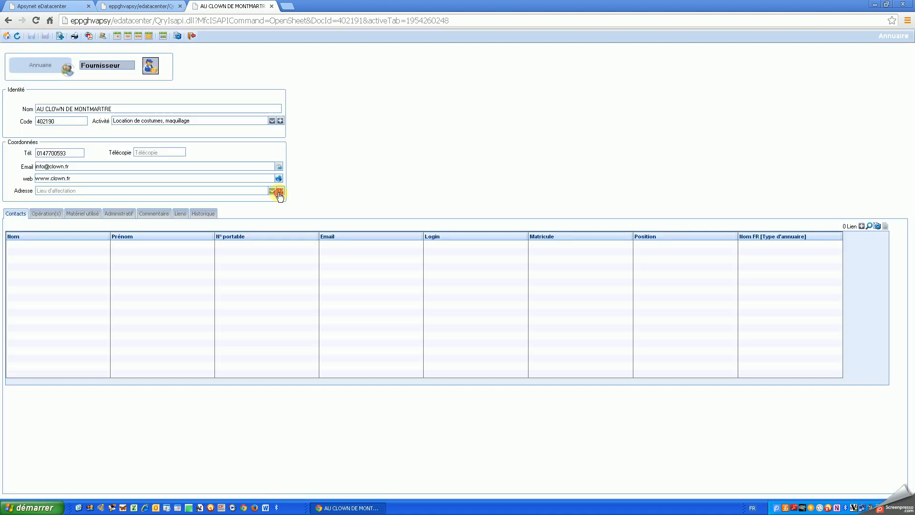
- Create a supplier-address location record named 'ALL CLOWN DE MONTMARTRE'
click(280, 191)
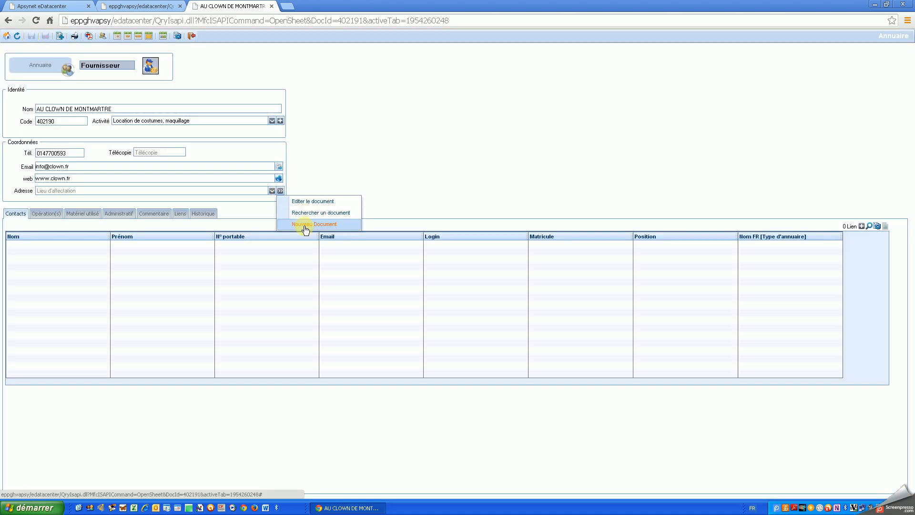
click(305, 224)
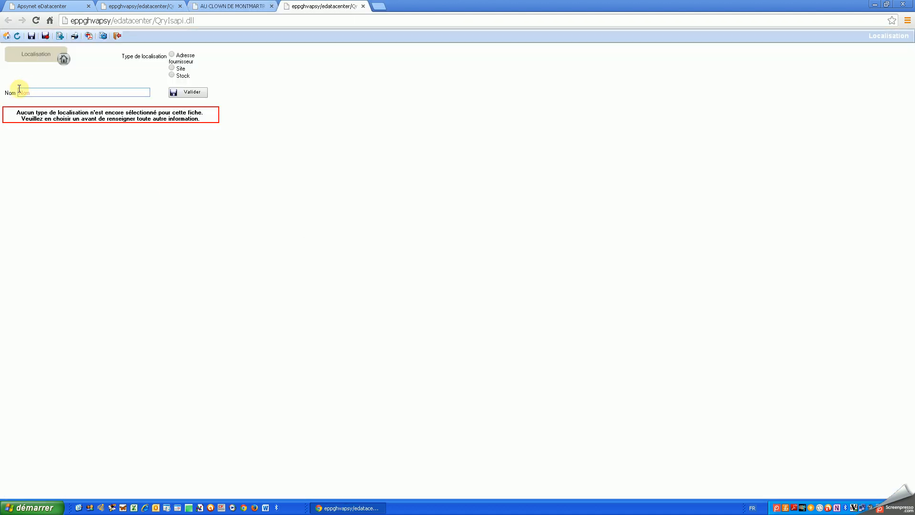
click(27, 91)
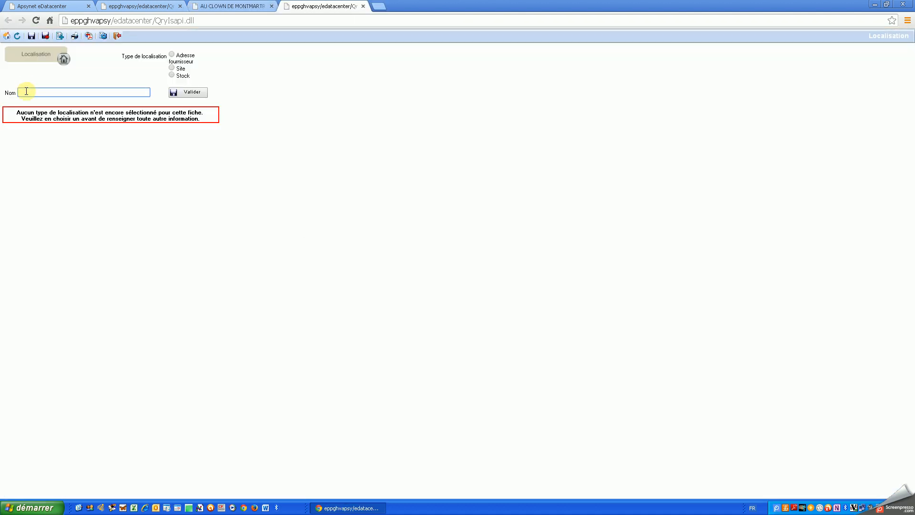
text(A)
text(LL)
text( CLO)
text(WN DE MONTMARTR)
text(E)
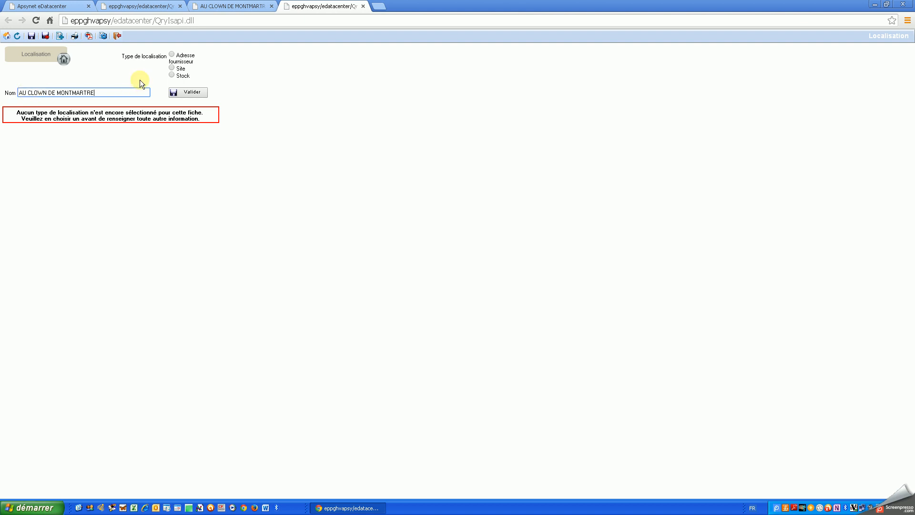
click(172, 56)
click(187, 94)
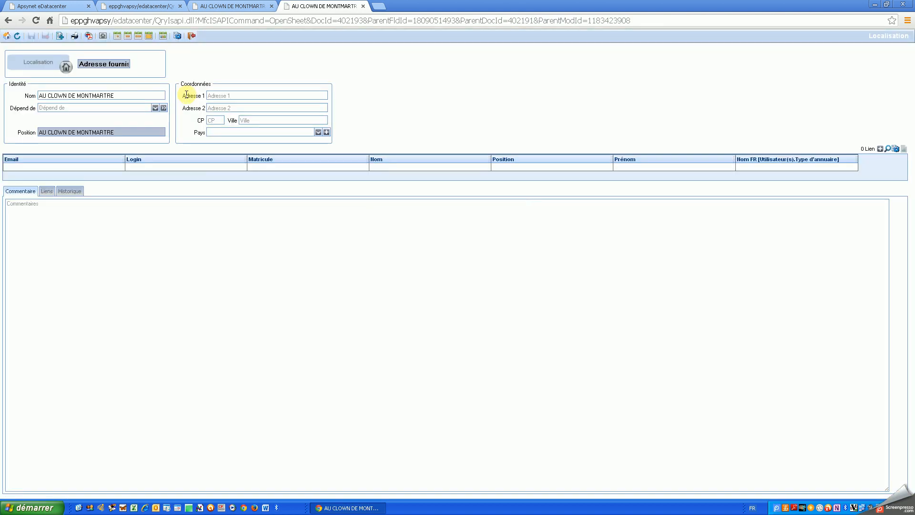
- Enter the street address line, fixing its typos and Montmartre capitalisation
click(237, 96)
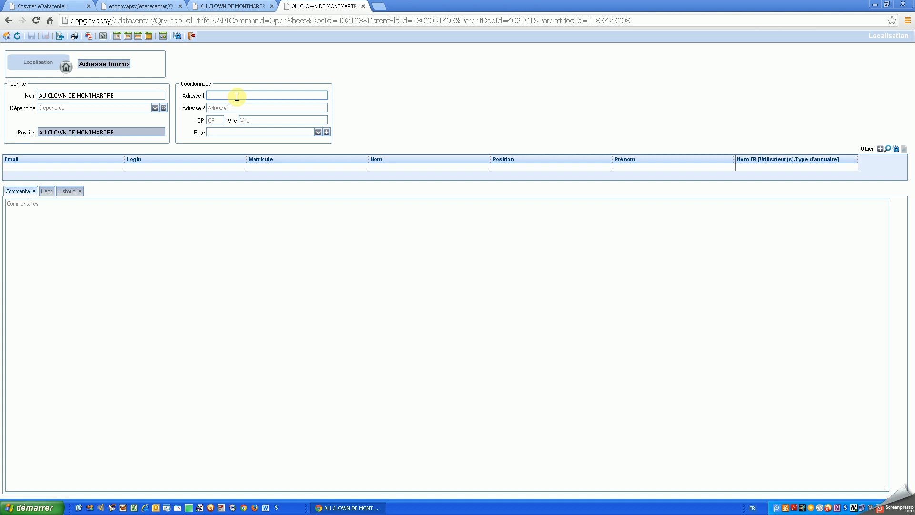
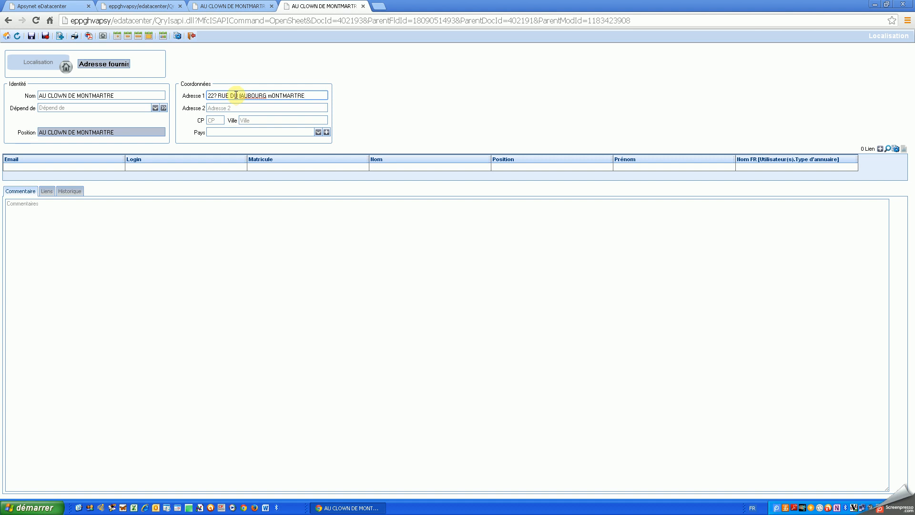
drag(214, 96, 324, 96)
key(BackSpace)
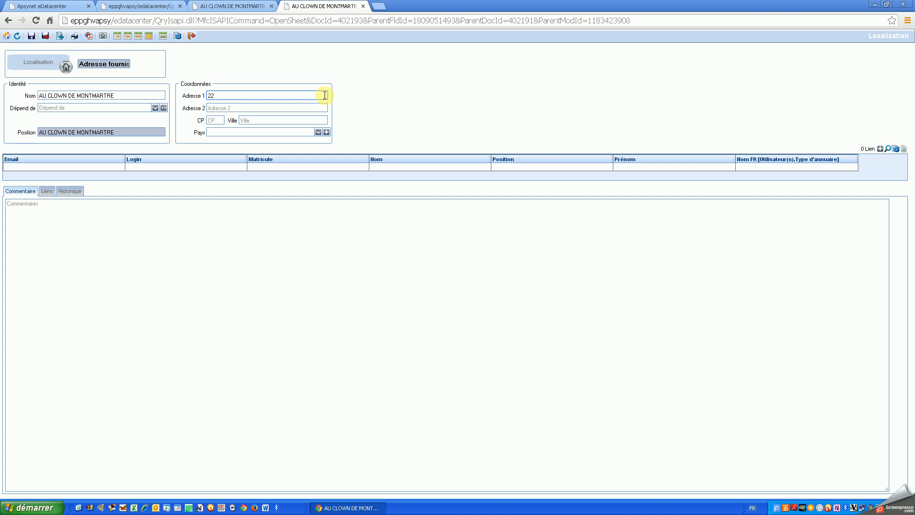
text(, Rue du Faubourg montm)
text(artre)
click(263, 96)
key(BackSpace)
text(M)
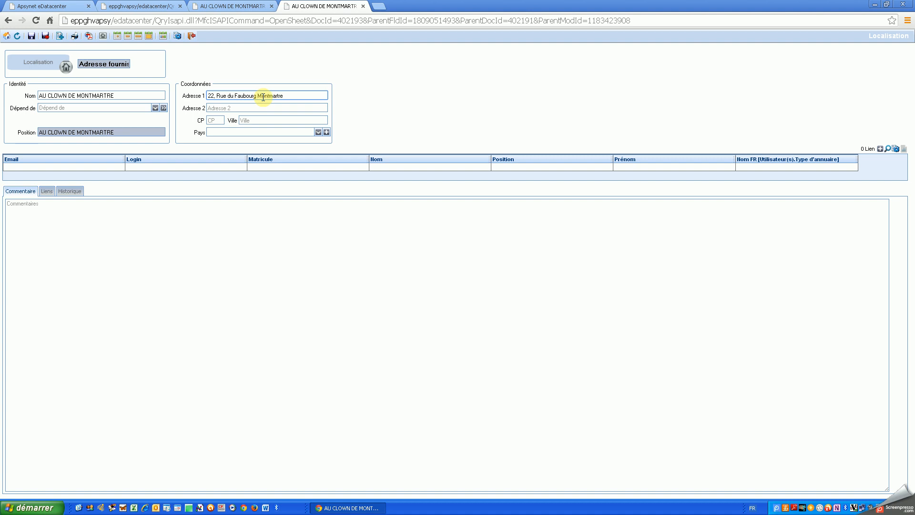
- Fill in the postcode and city, and set the country to France
click(210, 119)
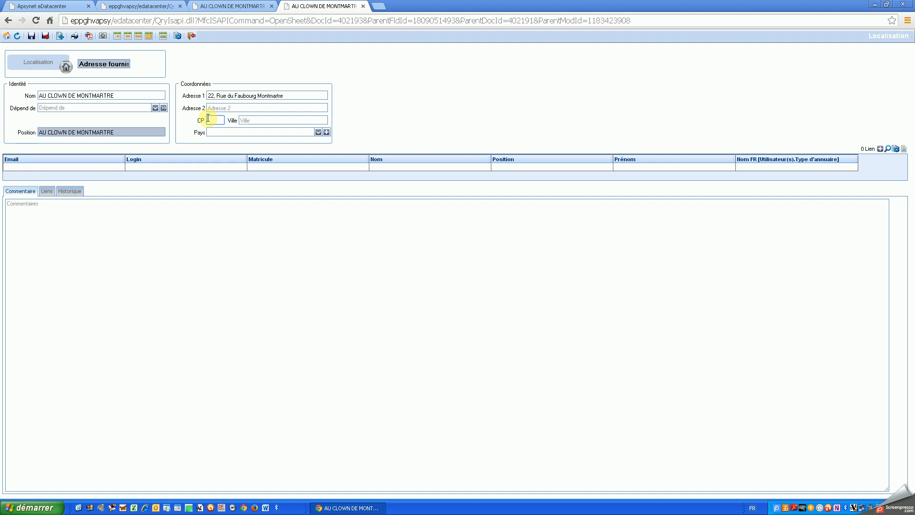
text(75009)
click(250, 117)
text(Paris)
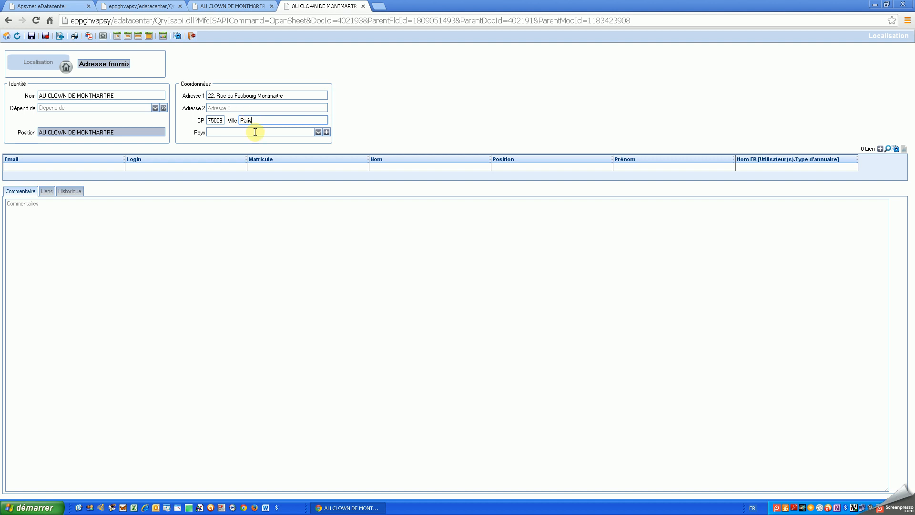
click(260, 132)
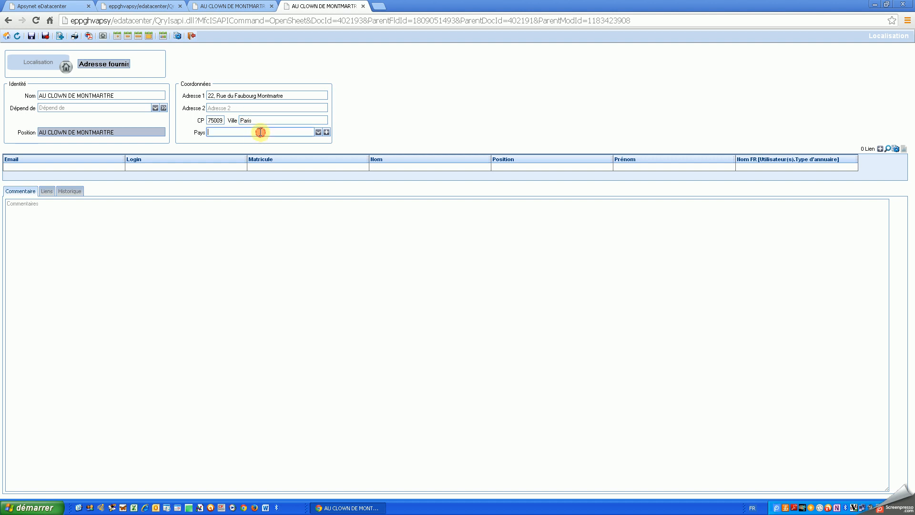
text(France)
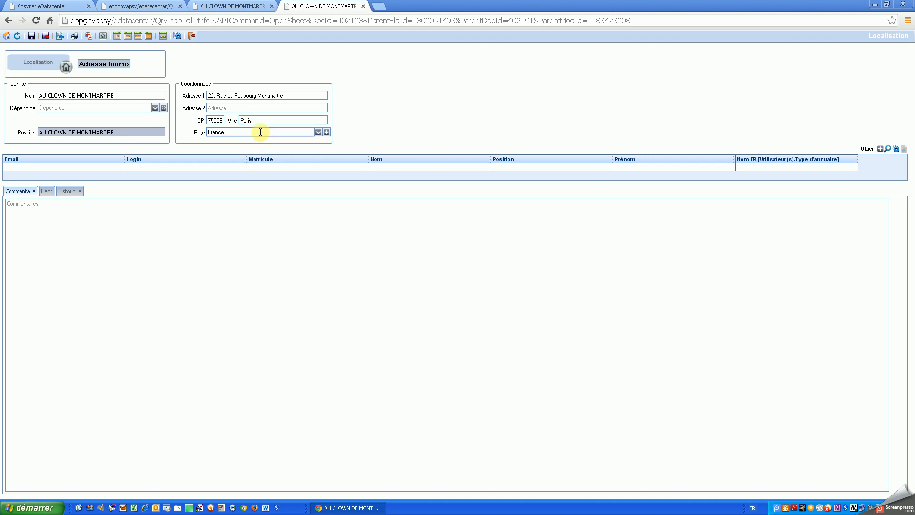
click(55, 108)
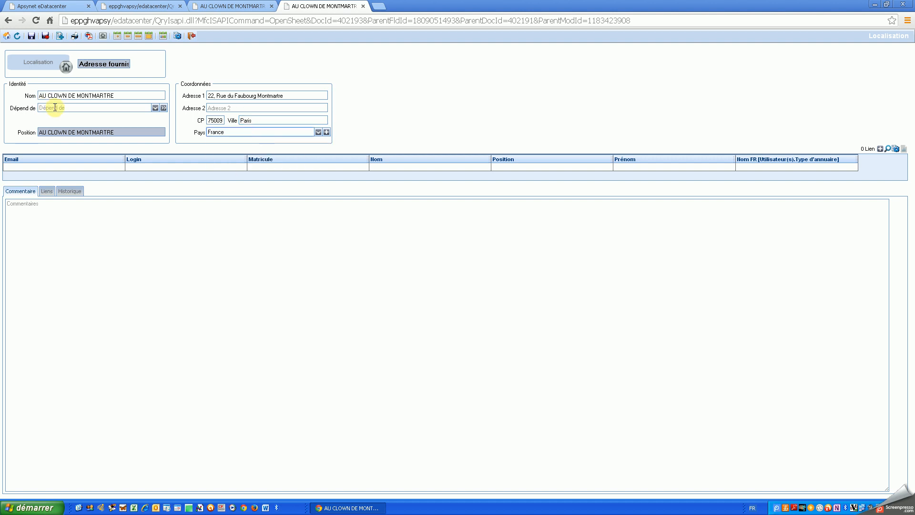
- Save and close the address sheet, then start a new contact linked to the supplier
click(47, 37)
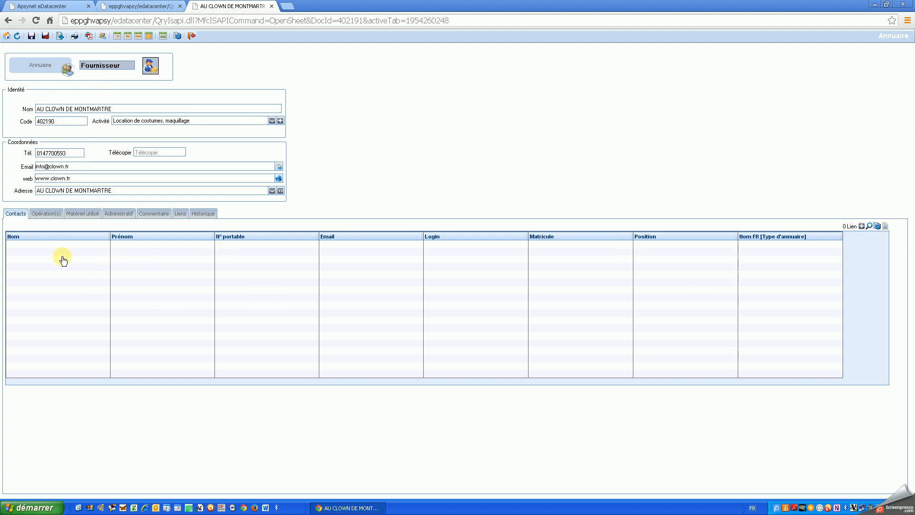
click(861, 226)
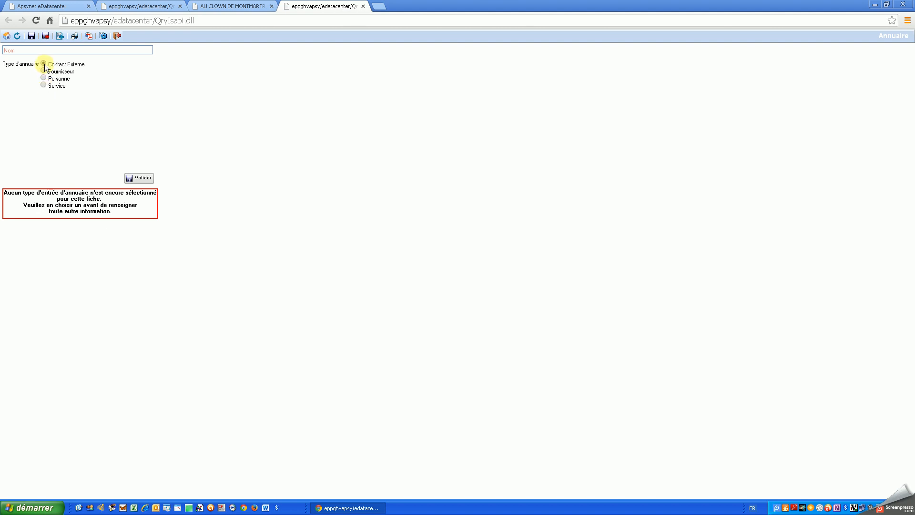
- Create the external contact with its last name, first name and title Mr
click(39, 50)
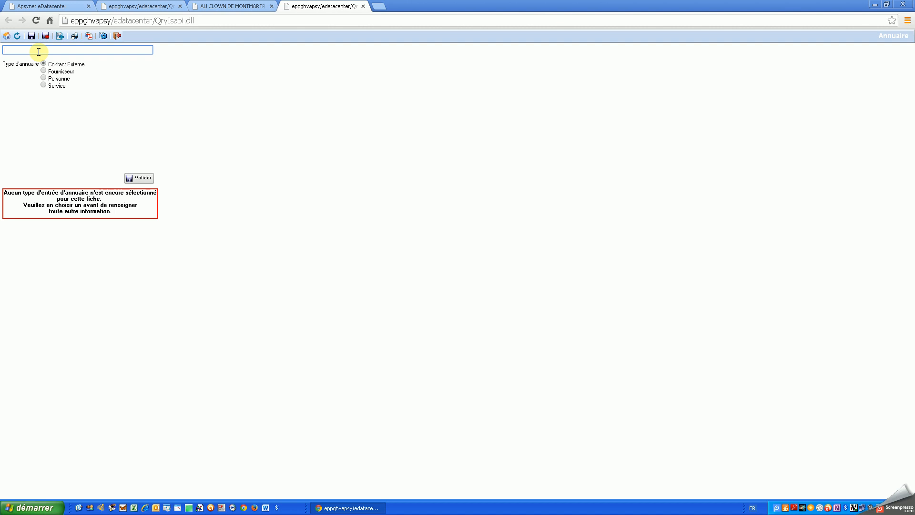
click(137, 180)
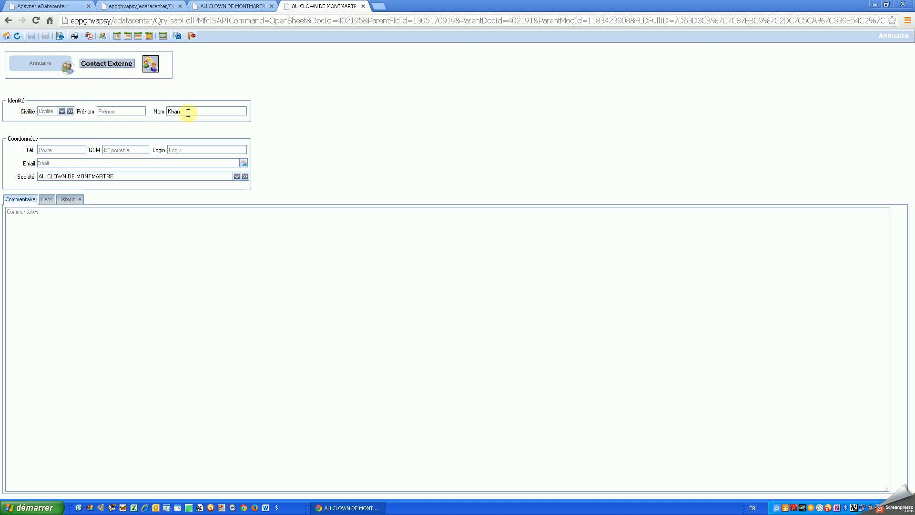
click(124, 112)
click(61, 111)
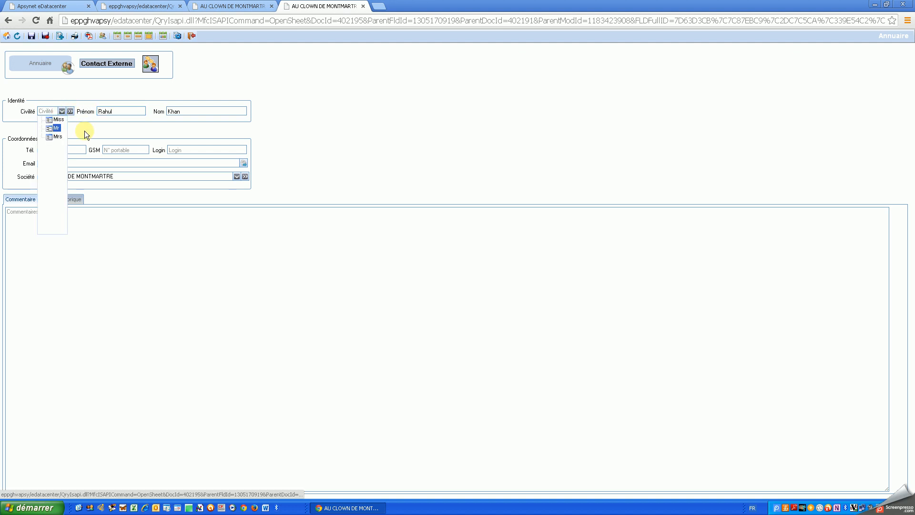
click(56, 128)
- Enter the contact's phone number, mobile number and e-mail address
click(71, 150)
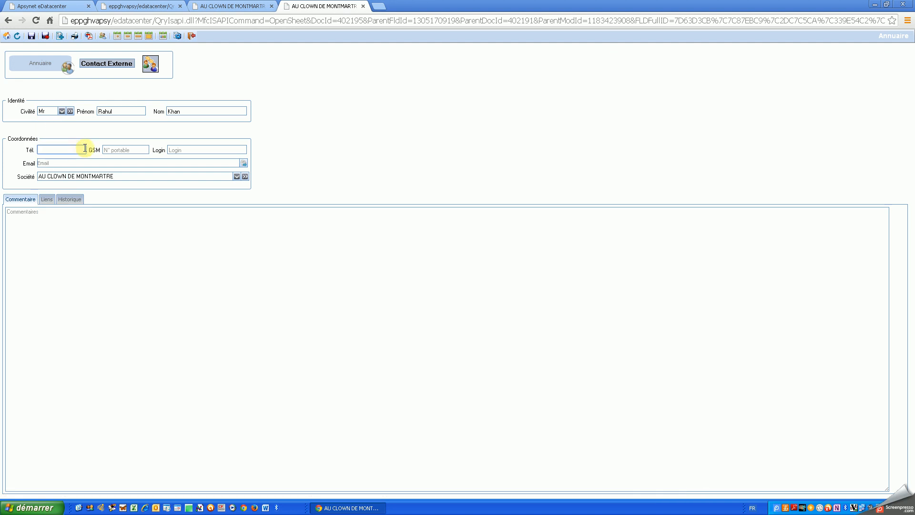
click(67, 150)
click(104, 149)
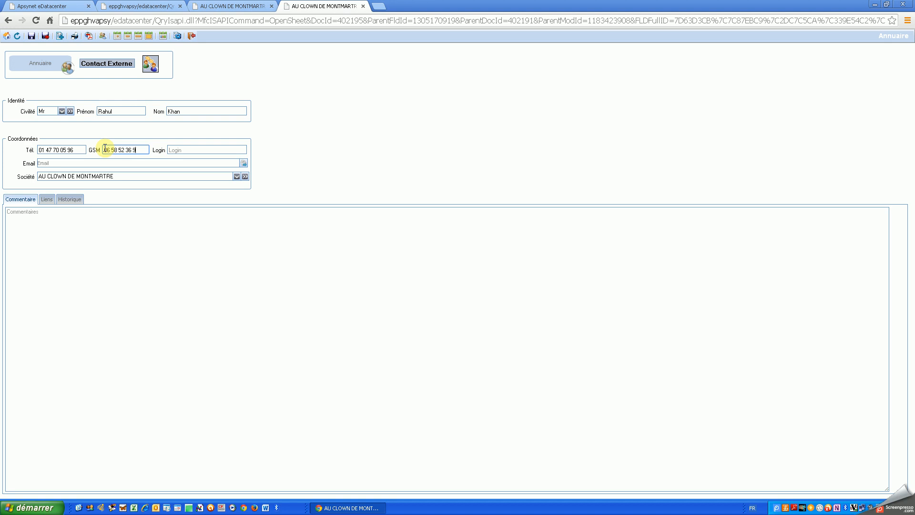
click(112, 161)
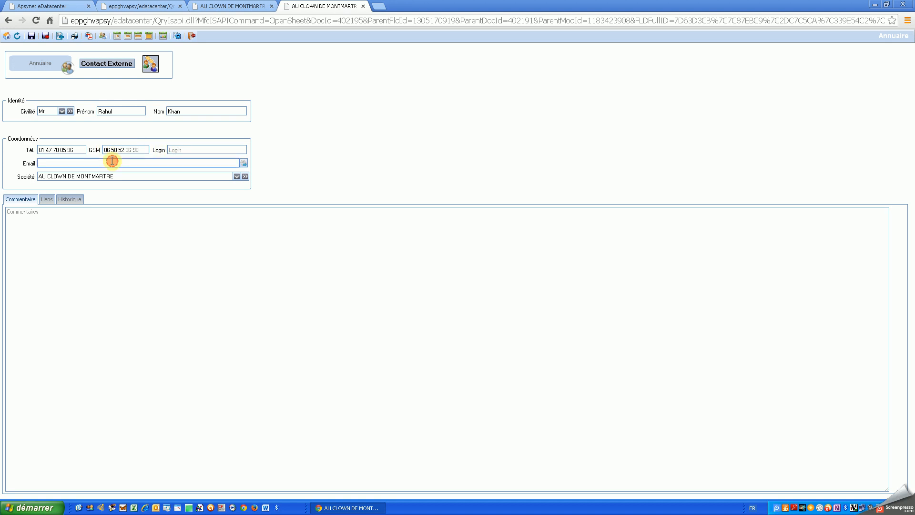
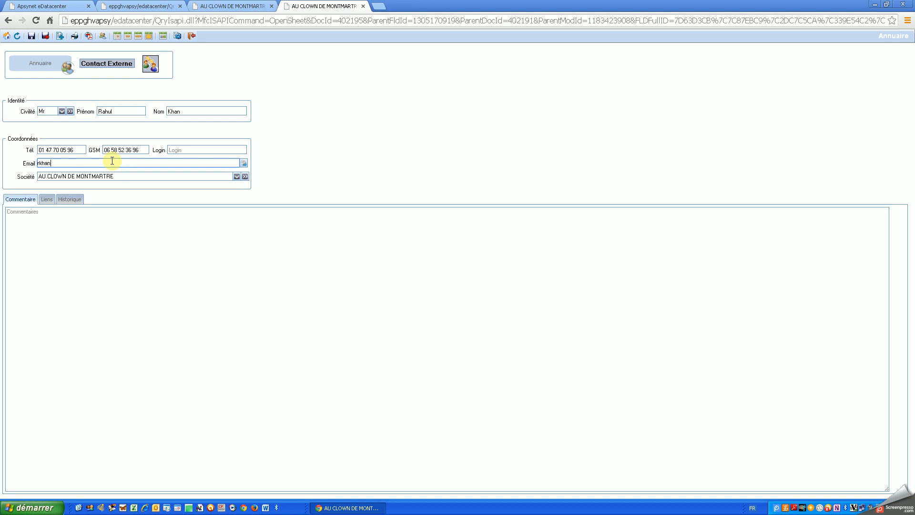
- Save and close the contact sheet, then save the Fournisseur sheet
click(44, 37)
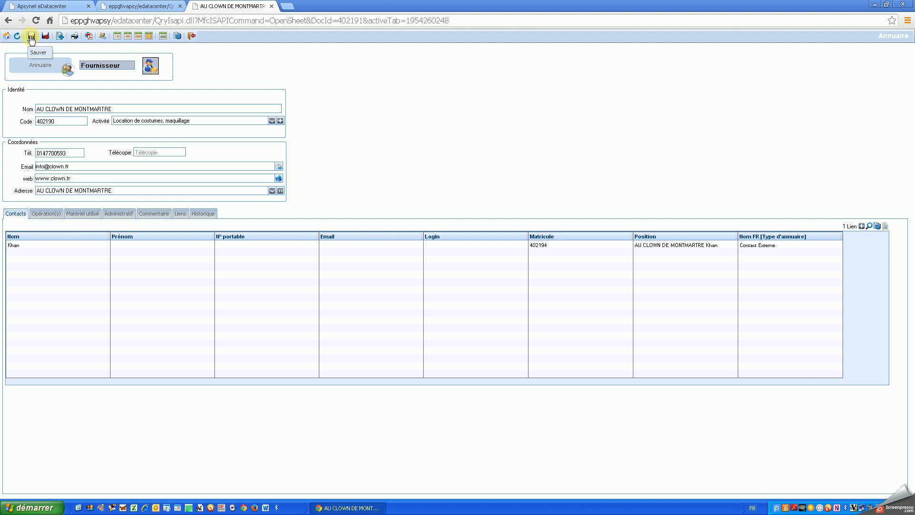
click(31, 37)
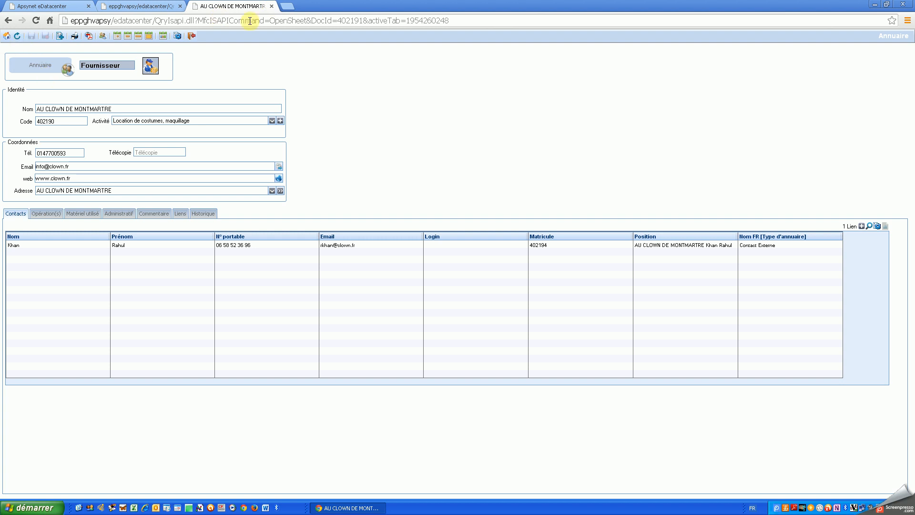
- Return to purchase order 402186 and set its supplier to AU CLOWN DE MONTMARTRE
click(272, 6)
triple_click(79, 127)
text(au cl)
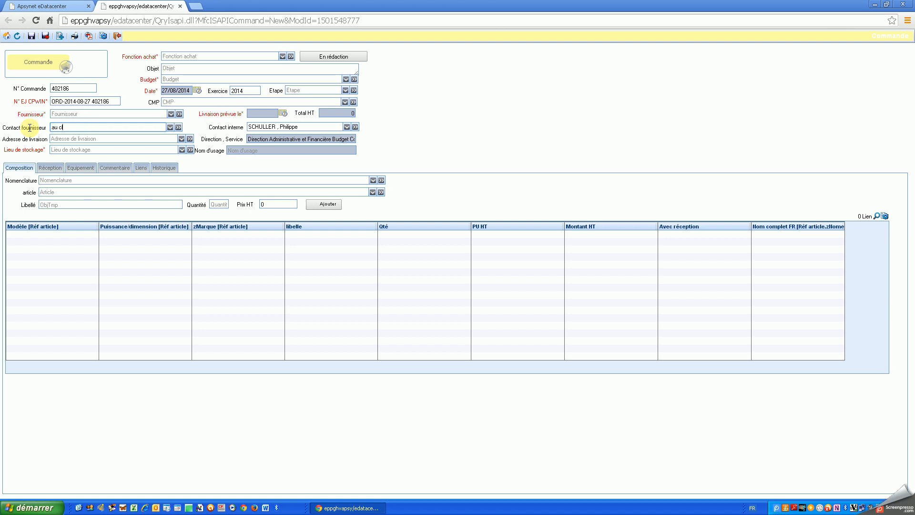
text(o)
key(Return)
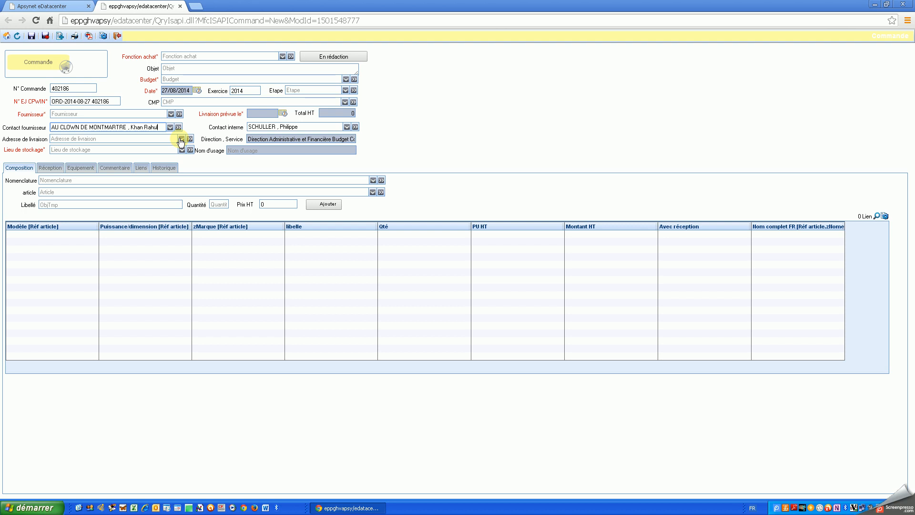
click(96, 115)
text(au clow)
key(Return)
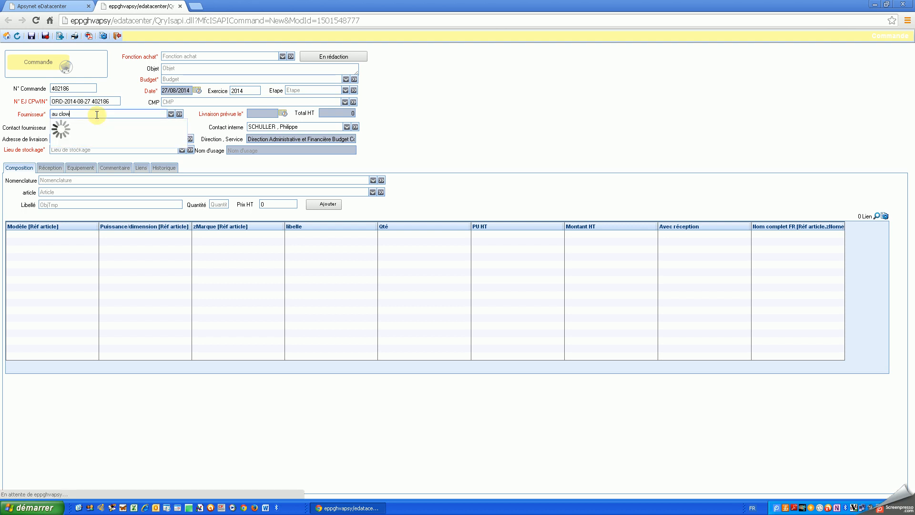
- Clear the supplier contact and pick the new external contact from the supplier's list
drag(159, 128, 30, 129)
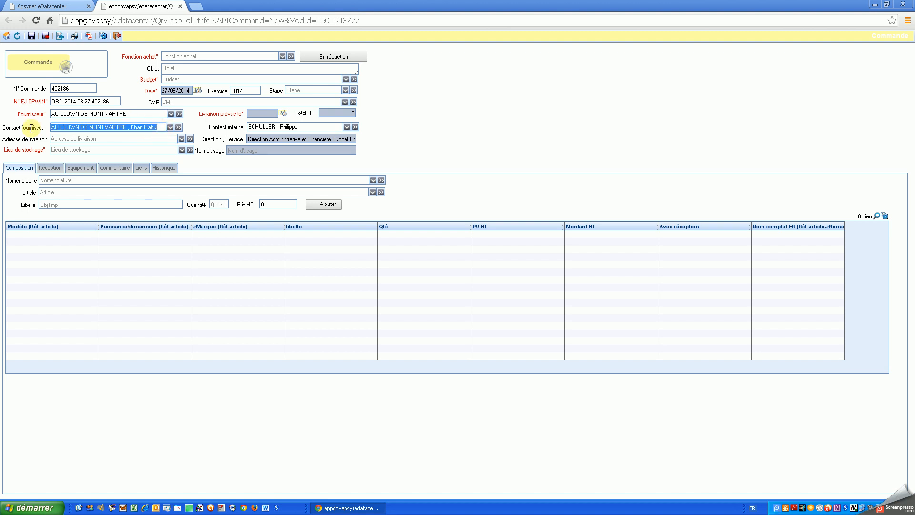
key(BackSpace)
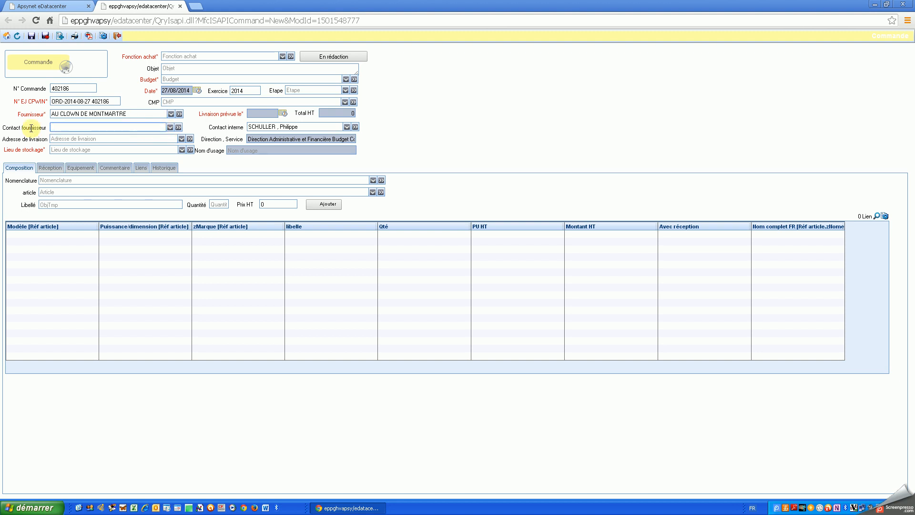
click(169, 127)
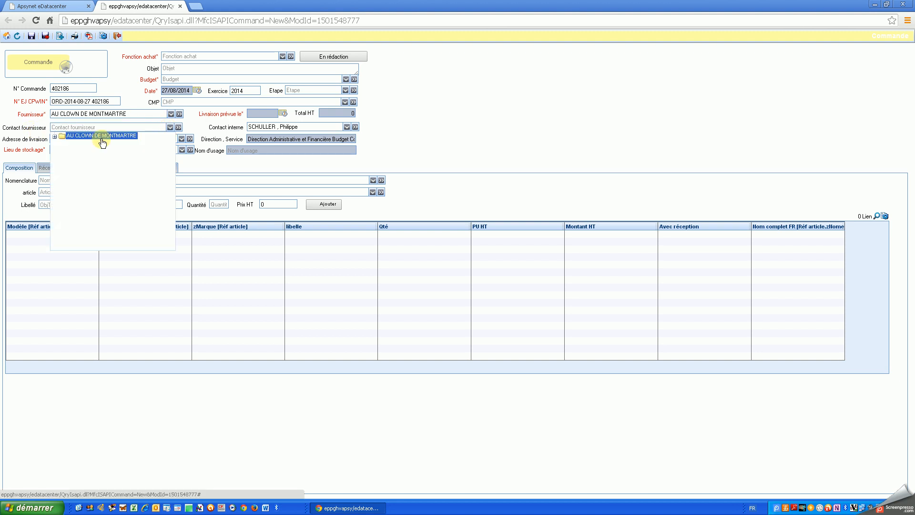
click(55, 136)
click(80, 144)
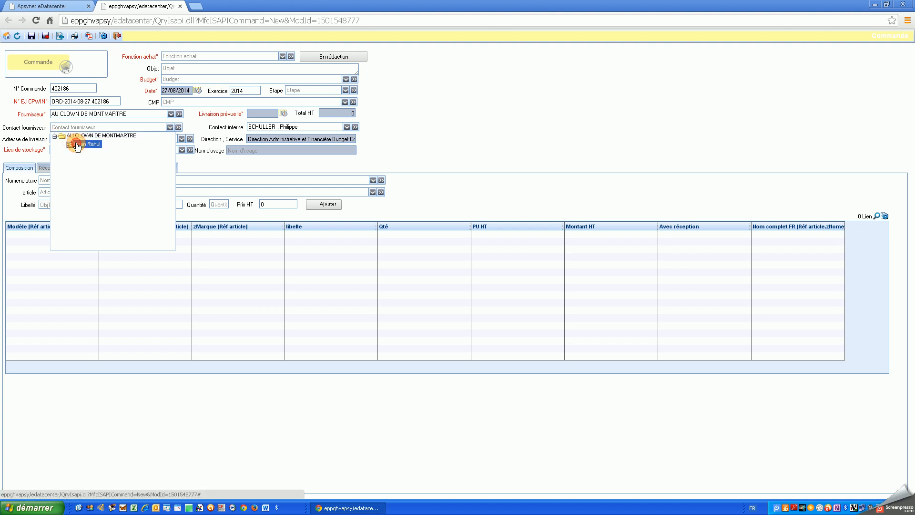